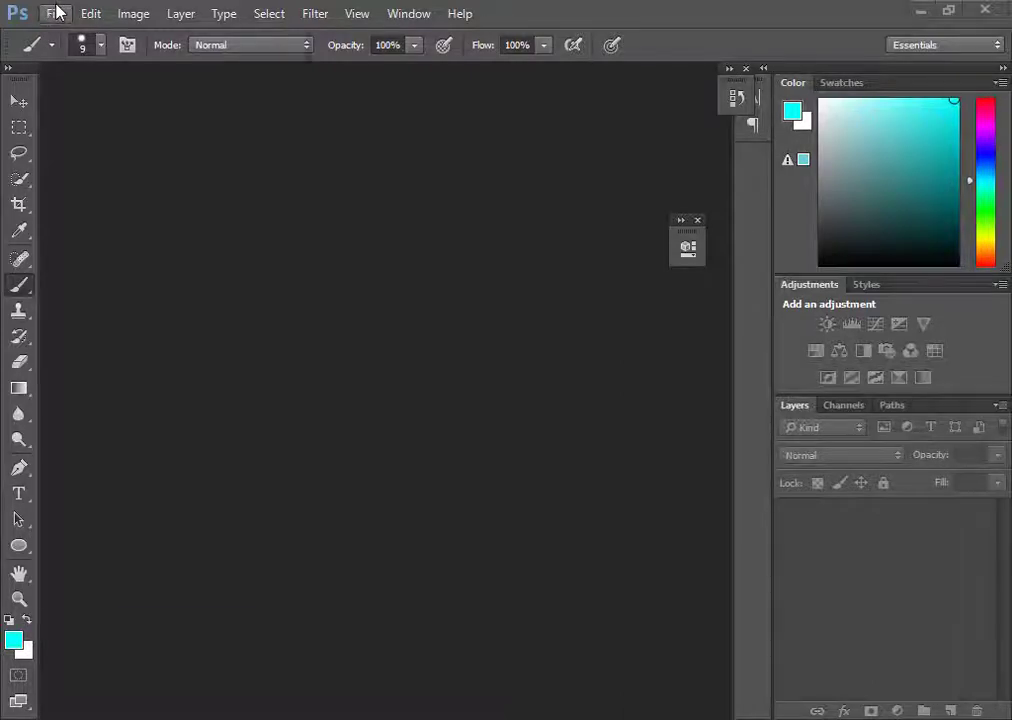
- Open hijab-3064633_1280.jpg from Downloads and unlock its Background into an editable Layer 0
{"action": "left_click", "coordinate": [57, 12]}
{"action": "left_click", "coordinate": [72, 53]}
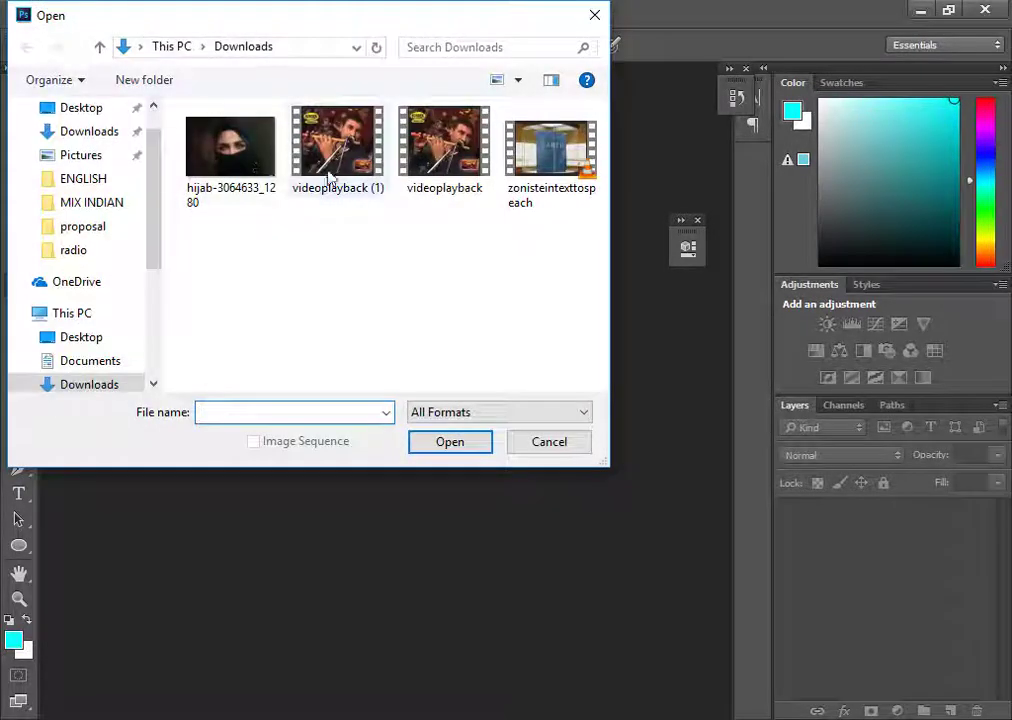
{"action": "left_click", "coordinate": [232, 160]}
{"action": "left_click", "coordinate": [436, 444]}
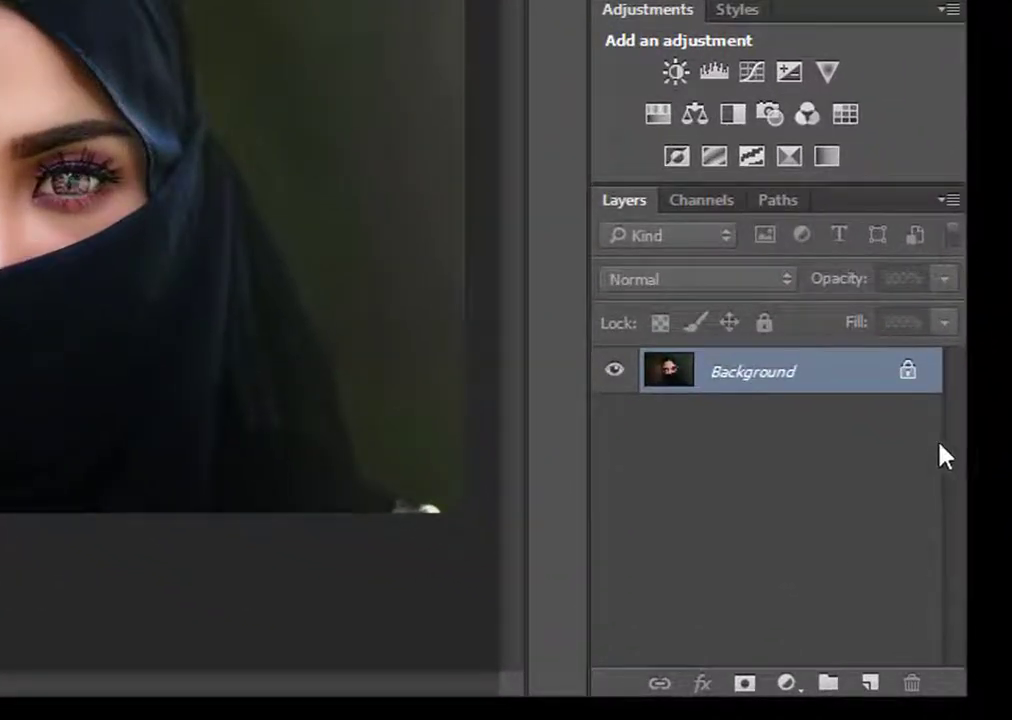
{"action": "left_click", "coordinate": [906, 372]}
- Add an empty Layer 1 and a Hue/Saturation adjustment layer above it
{"action": "left_click", "coordinate": [871, 683]}
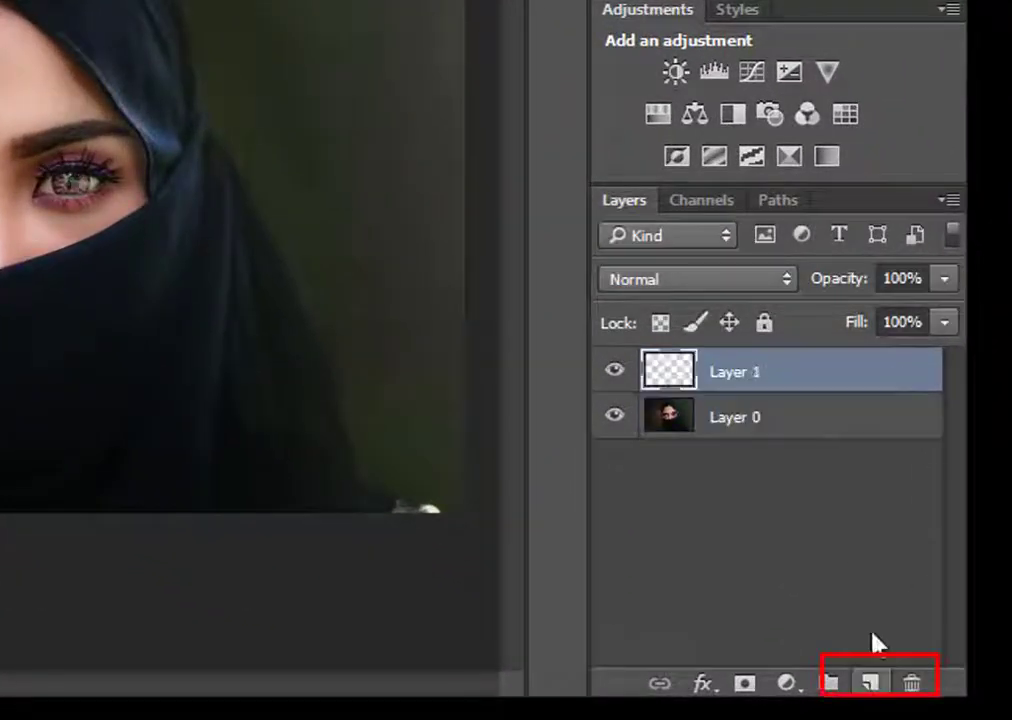
{"action": "left_click", "coordinate": [783, 681]}
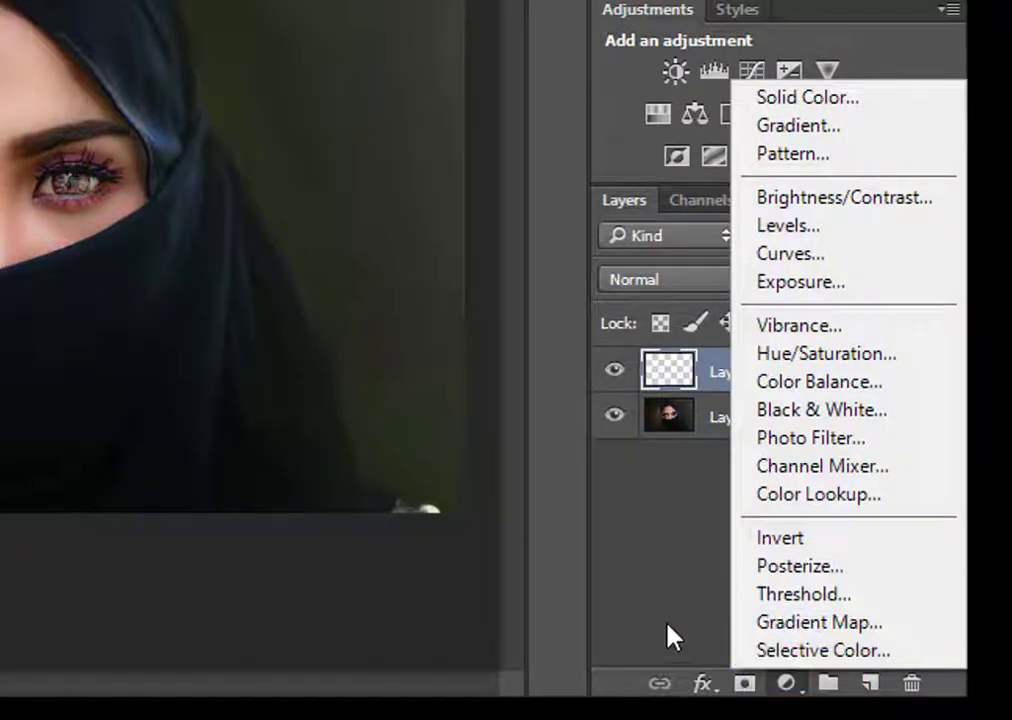
{"action": "left_click", "coordinate": [810, 354]}
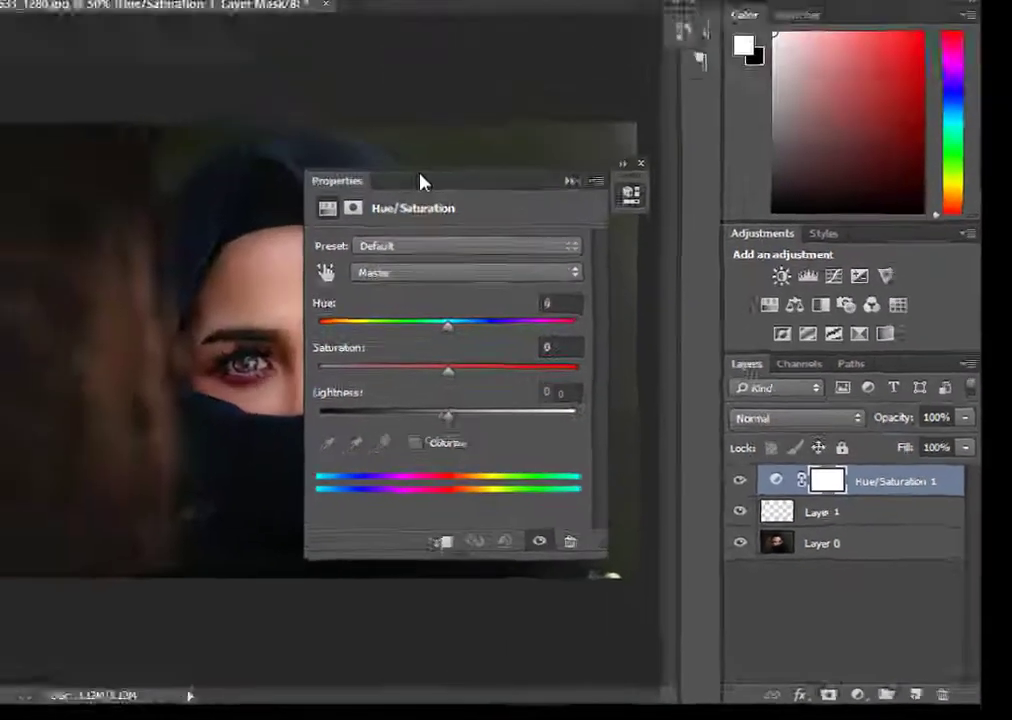
- Set the Hue/Saturation adjustment to Hue +109 and Saturation +40, tinting the portrait green
{"action": "left_click_drag", "start_coordinate": [420, 181], "coordinate": [617, 350]}
{"action": "left_click_drag", "start_coordinate": [640, 474], "coordinate": [722, 474]}
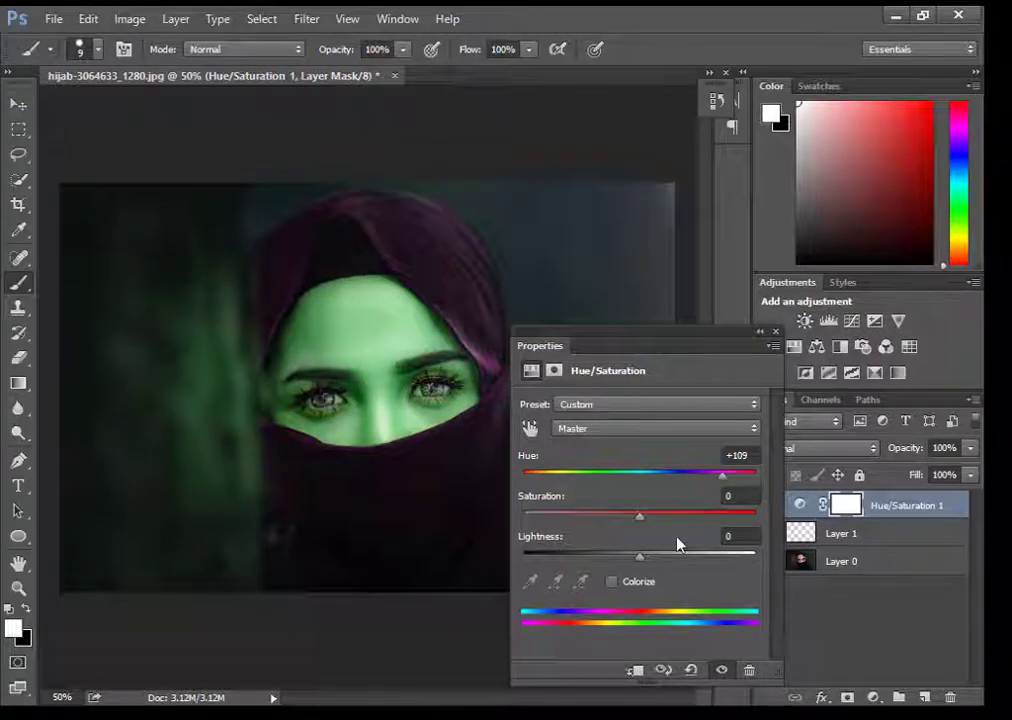
{"action": "mouse_move", "coordinate": [641, 516]}
{"action": "left_mouse_down"}
{"action": "mouse_move", "coordinate": [707, 514]}
{"action": "mouse_move", "coordinate": [686, 515]}
{"action": "left_mouse_up"}
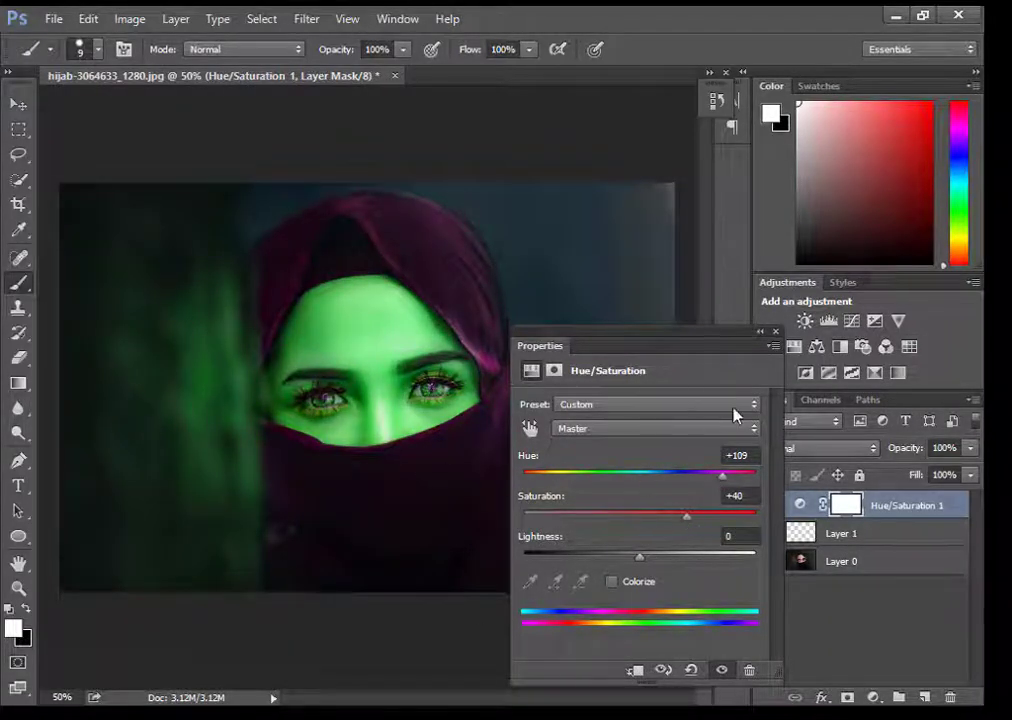
{"action": "left_click", "coordinate": [760, 331]}
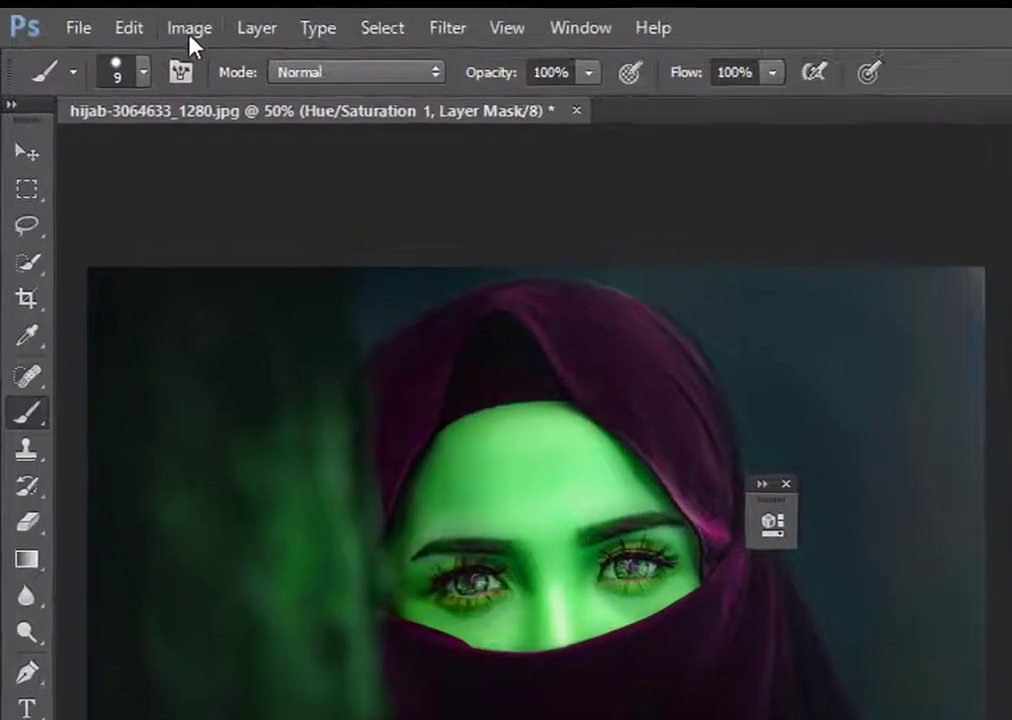
{"action": "left_click", "coordinate": [130, 22]}
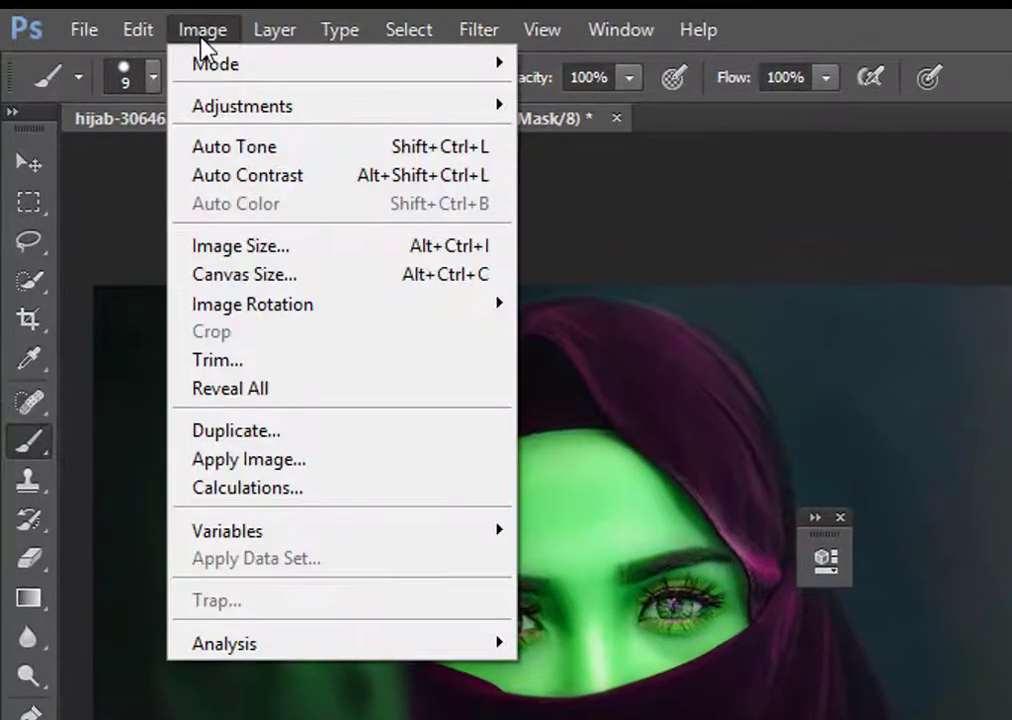
{"action": "mouse_move", "coordinate": [243, 105]}
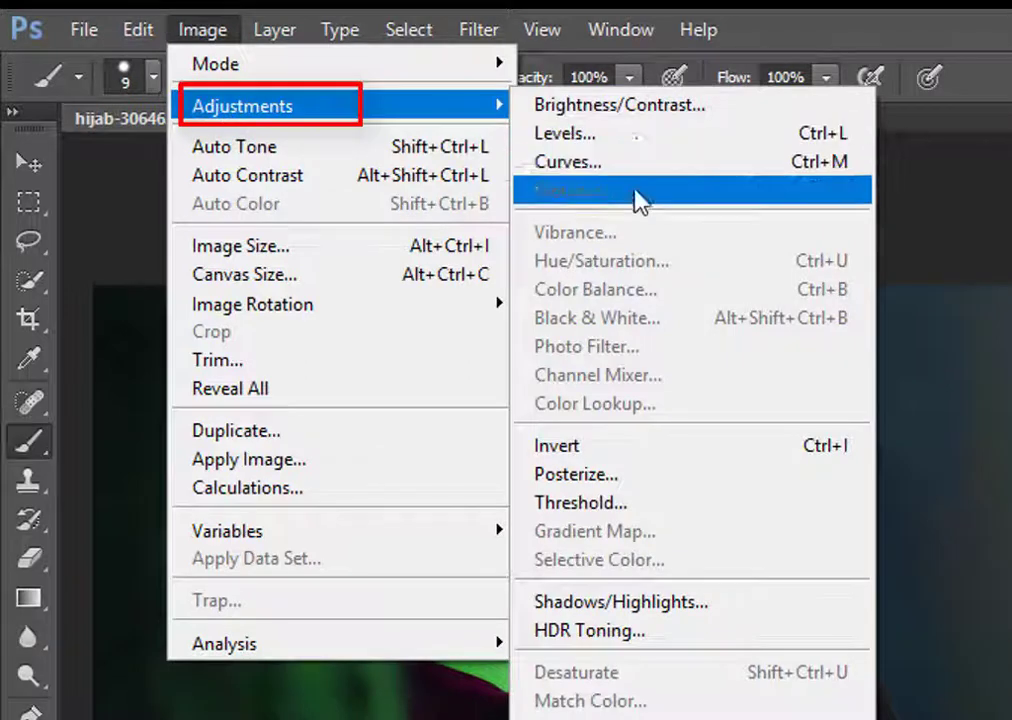
- Invert the Hue/Saturation 1 mask to black, hiding the tint, and zoom in on the eyes
{"action": "left_click", "coordinate": [600, 455]}
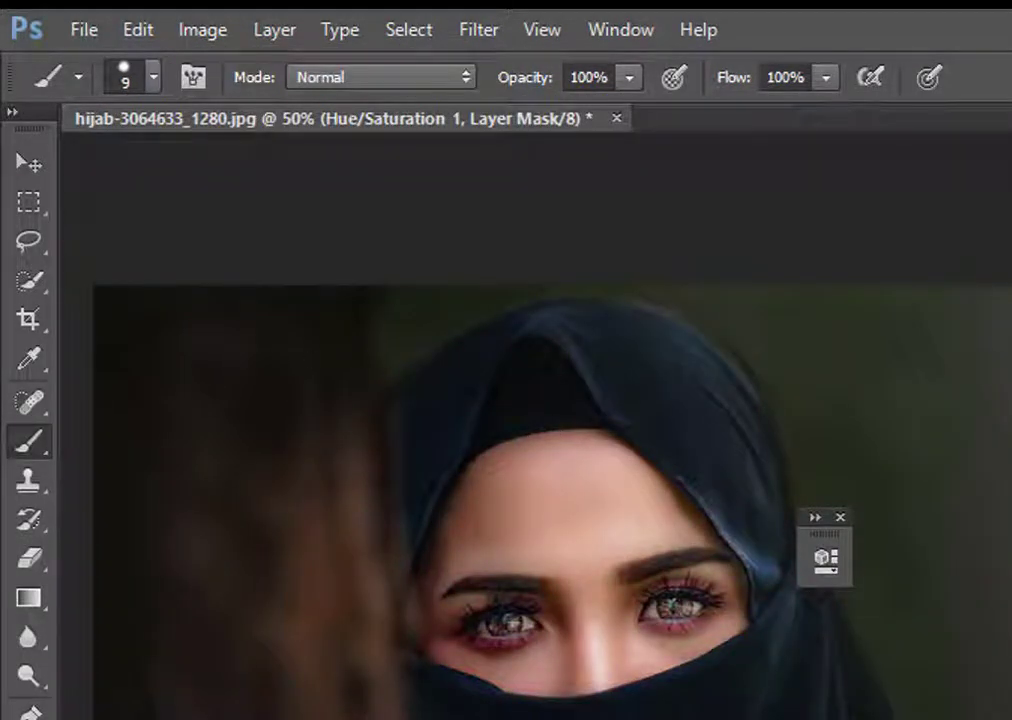
{"action": "key", "text": "z"}
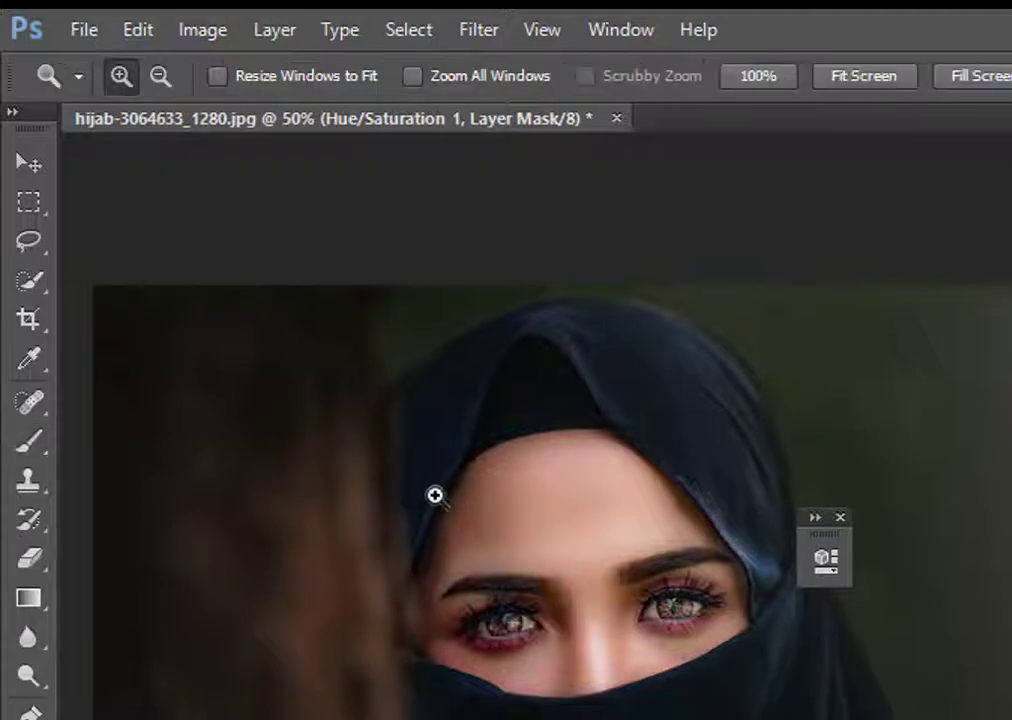
{"action": "mouse_move", "coordinate": [370, 535]}
{"action": "left_mouse_down"}
{"action": "mouse_move", "coordinate": [528, 649]}
{"action": "mouse_move", "coordinate": [791, 714]}
{"action": "left_mouse_up"}
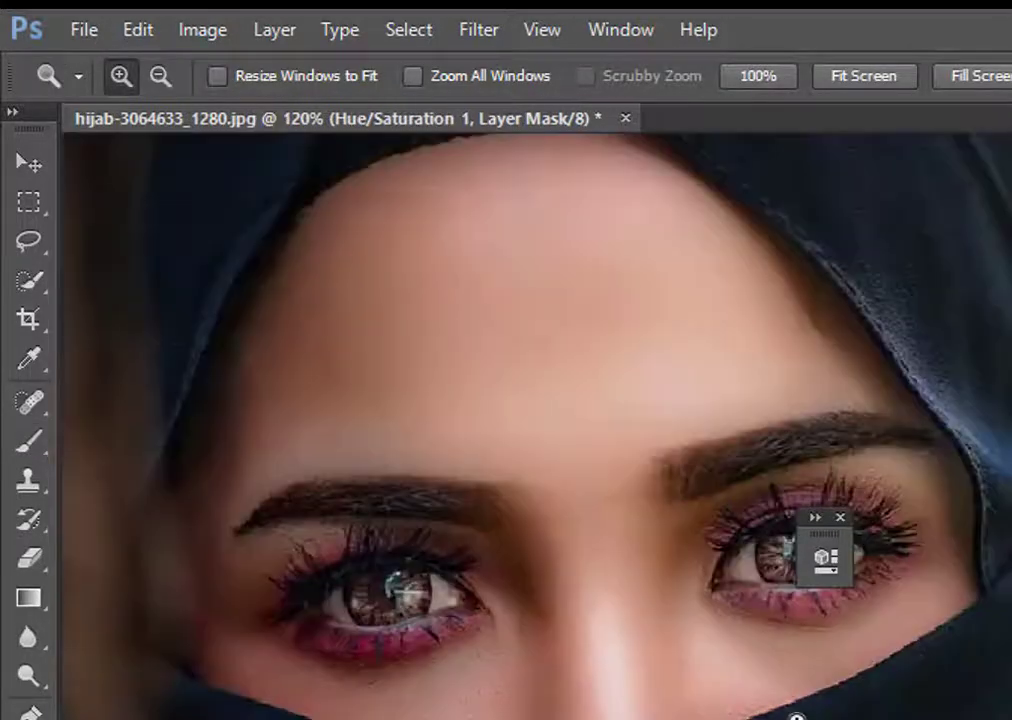
{"action": "left_click", "coordinate": [840, 517]}
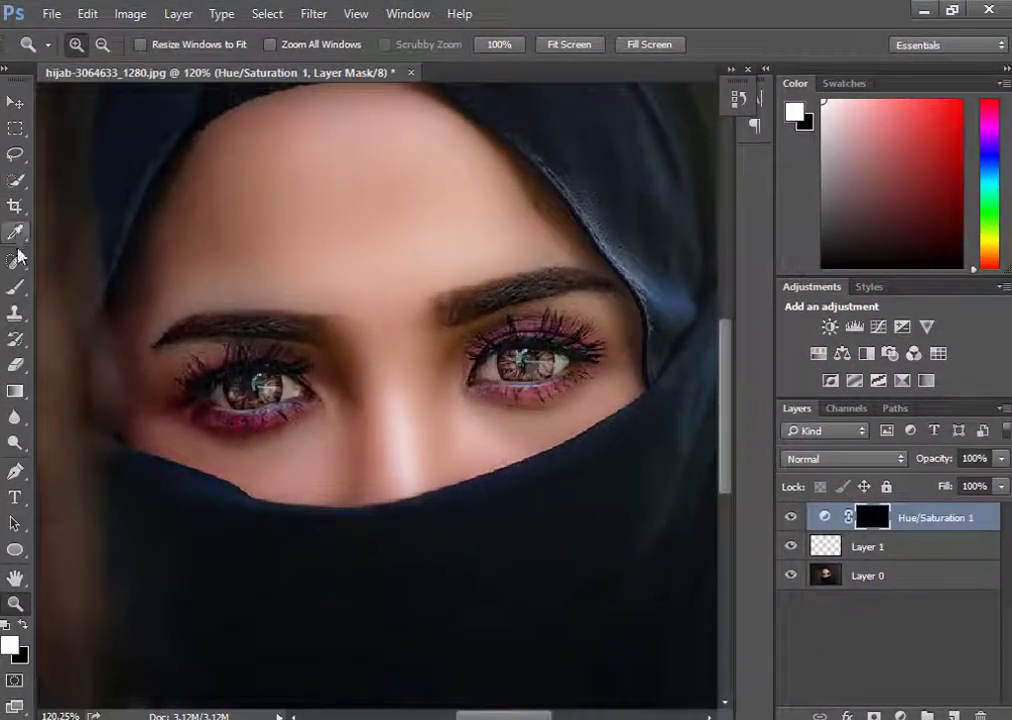
- At 200% zoom, paint the mask with a size-10 white brush over the left iris
{"action": "left_click", "coordinate": [16, 288]}
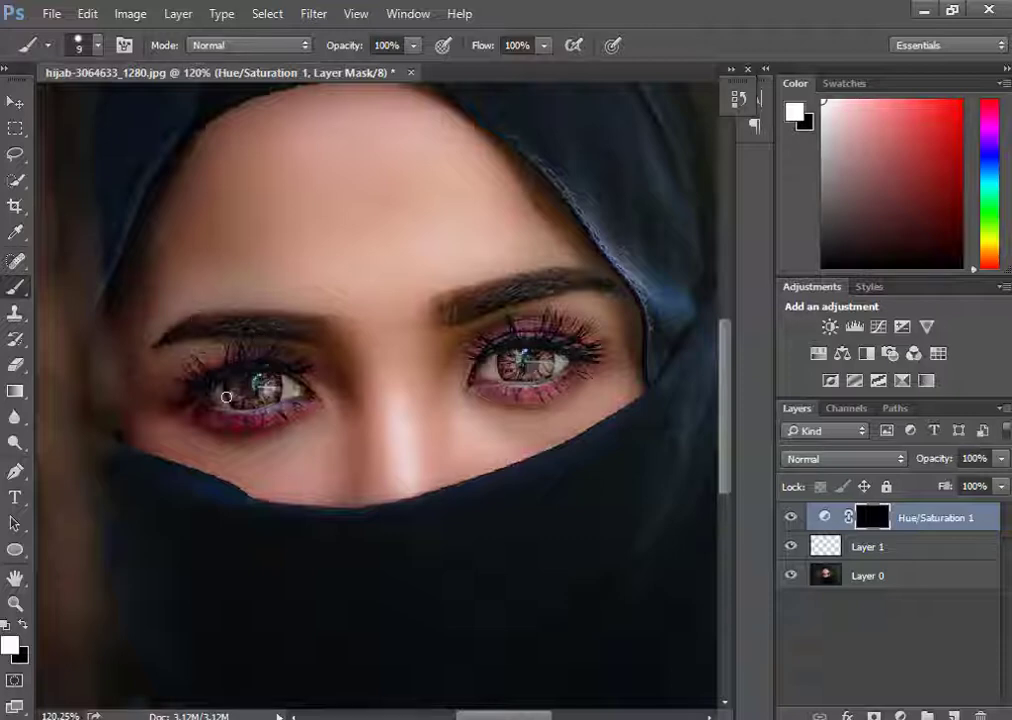
{"action": "key", "text": "ctrl+plus"}
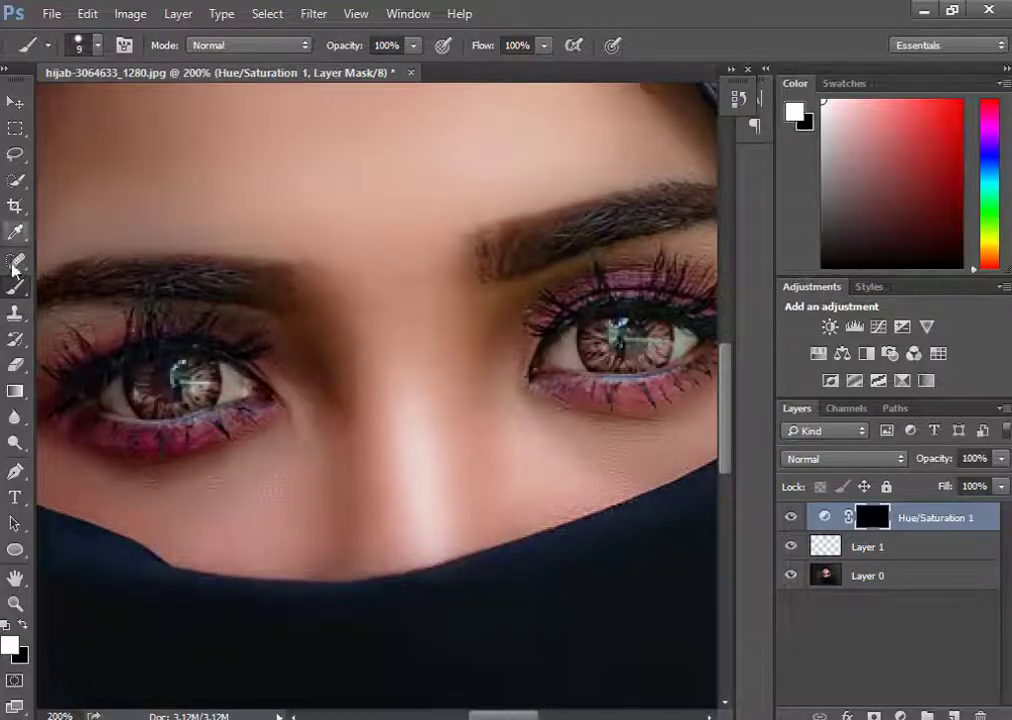
{"action": "key", "text": "bracketright"}
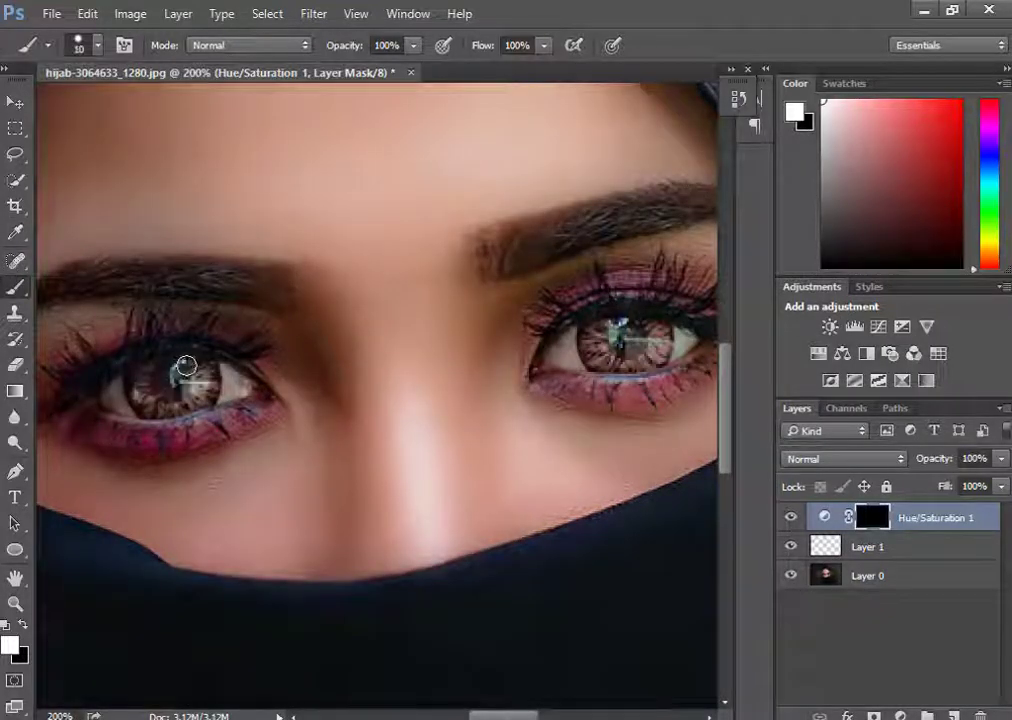
{"action": "mouse_move", "coordinate": [172, 386]}
{"action": "left_mouse_down"}
{"action": "mouse_move", "coordinate": [207, 372]}
{"action": "mouse_move", "coordinate": [211, 385]}
{"action": "mouse_move", "coordinate": [197, 400]}
{"action": "mouse_move", "coordinate": [165, 401]}
{"action": "mouse_move", "coordinate": [195, 365]}
{"action": "mouse_move", "coordinate": [147, 361]}
{"action": "mouse_move", "coordinate": [131, 393]}
{"action": "mouse_move", "coordinate": [140, 404]}
{"action": "mouse_move", "coordinate": [160, 404]}
{"action": "mouse_move", "coordinate": [181, 379]}
{"action": "mouse_move", "coordinate": [196, 400]}
{"action": "mouse_move", "coordinate": [208, 390]}
{"action": "mouse_move", "coordinate": [153, 379]}
{"action": "left_mouse_up"}
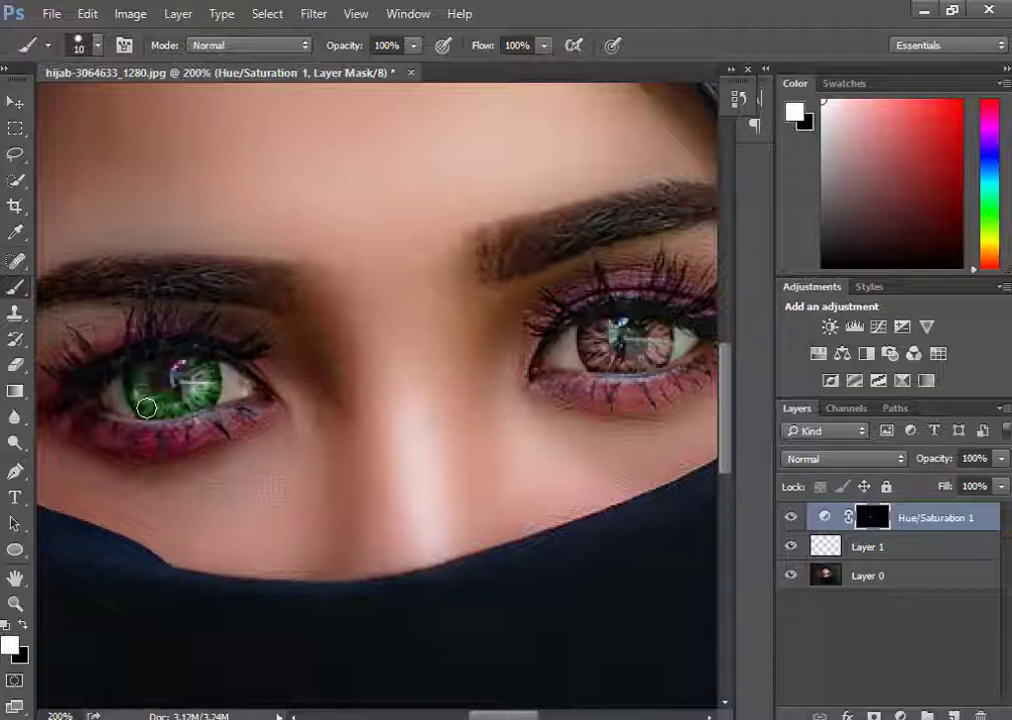
{"action": "left_click_drag", "start_coordinate": [165, 410], "coordinate": [183, 372]}
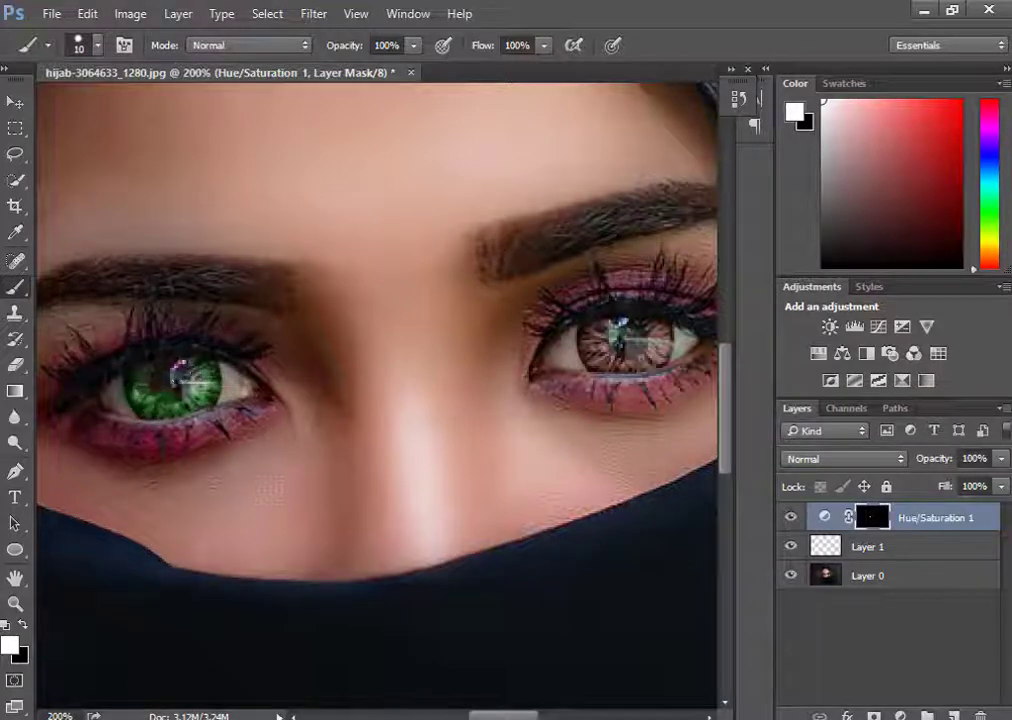
{"action": "left_click_drag", "start_coordinate": [502, 716], "coordinate": [524, 716]}
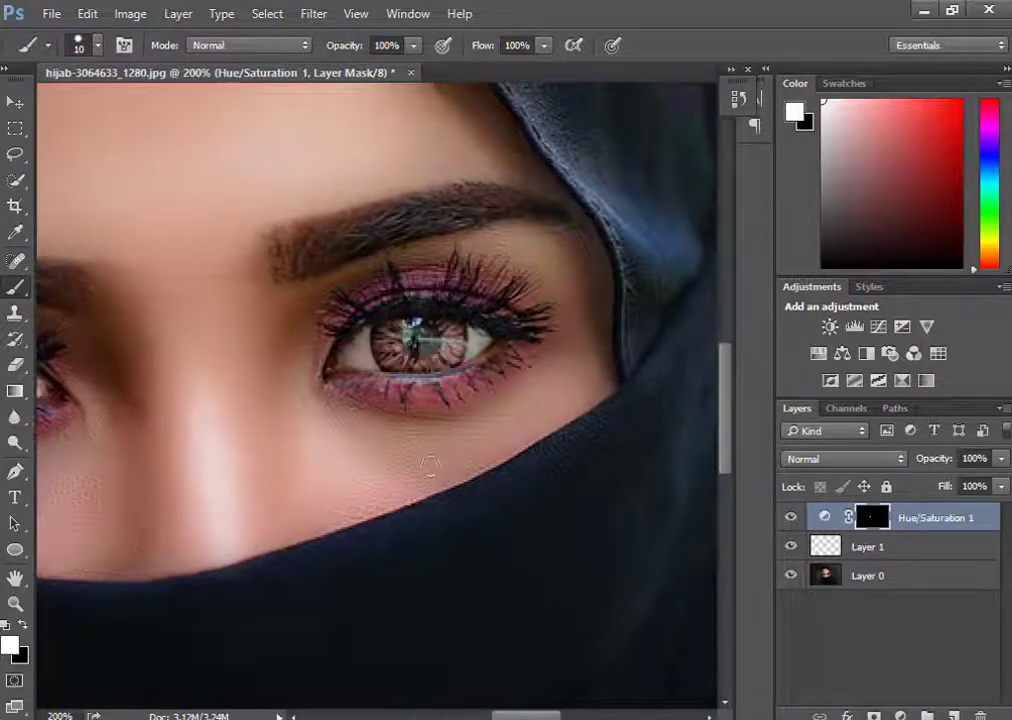
- Paint white on the Hue/Saturation 1 mask across the rest of the iris, including its upper edge
{"action": "mouse_move", "coordinate": [388, 316]}
{"action": "left_mouse_down"}
{"action": "mouse_move", "coordinate": [394, 362]}
{"action": "mouse_move", "coordinate": [384, 360]}
{"action": "mouse_move", "coordinate": [457, 331]}
{"action": "left_mouse_up"}
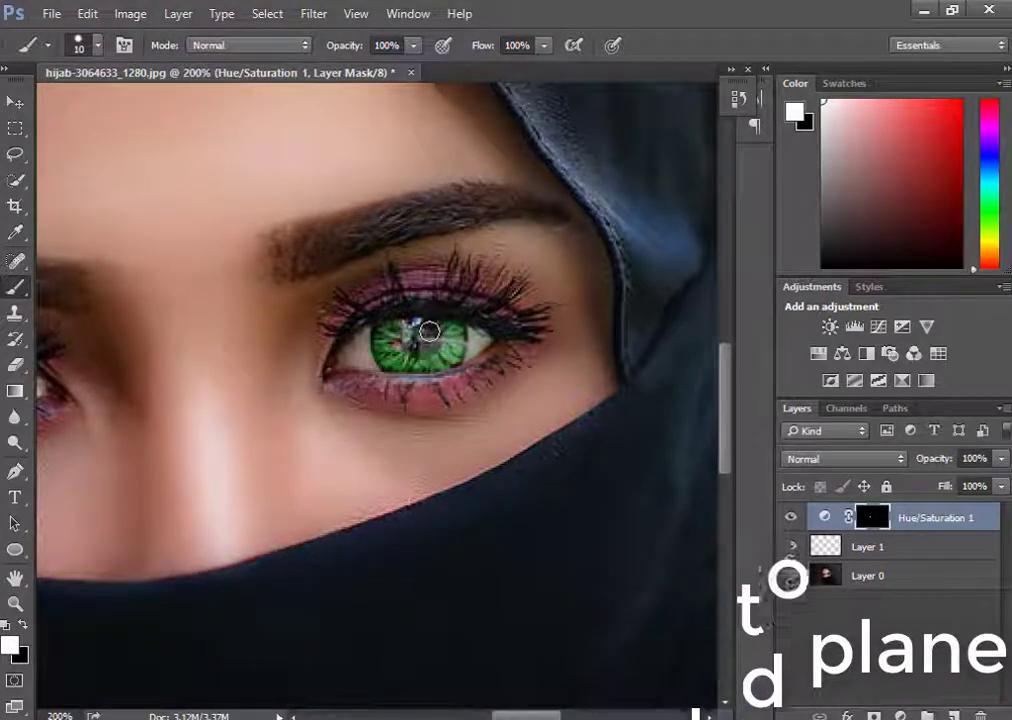
{"action": "left_click_drag", "start_coordinate": [404, 333], "coordinate": [444, 330]}
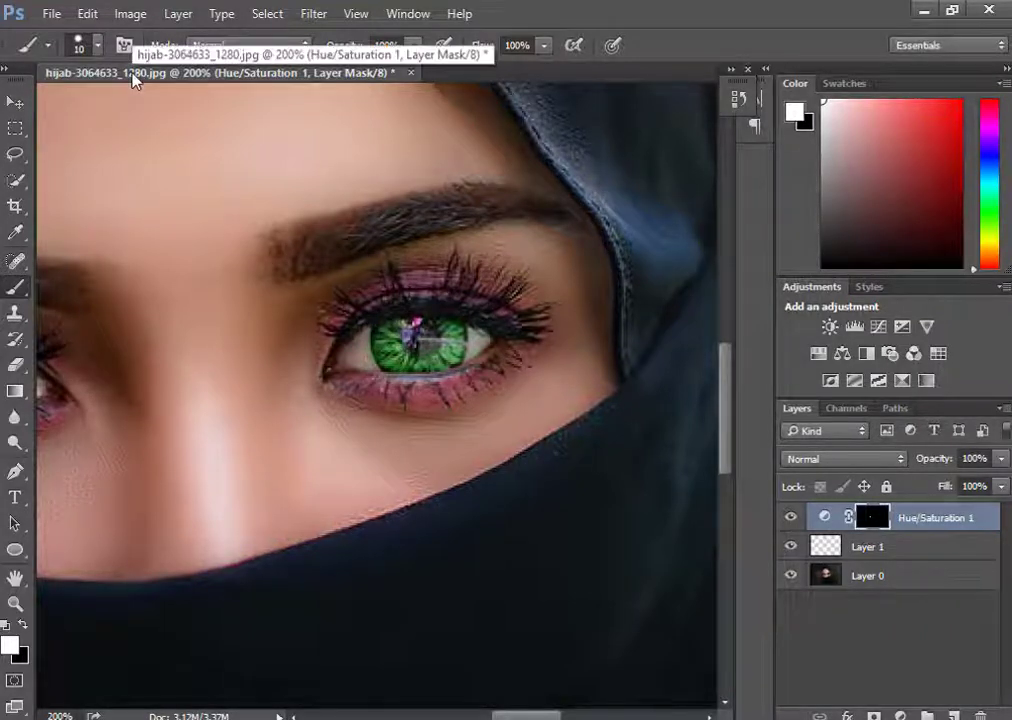
- Fit the portrait on screen and toggle Hue/Saturation 1 to compare green irises with the originals
{"action": "key", "text": "ctrl+0"}
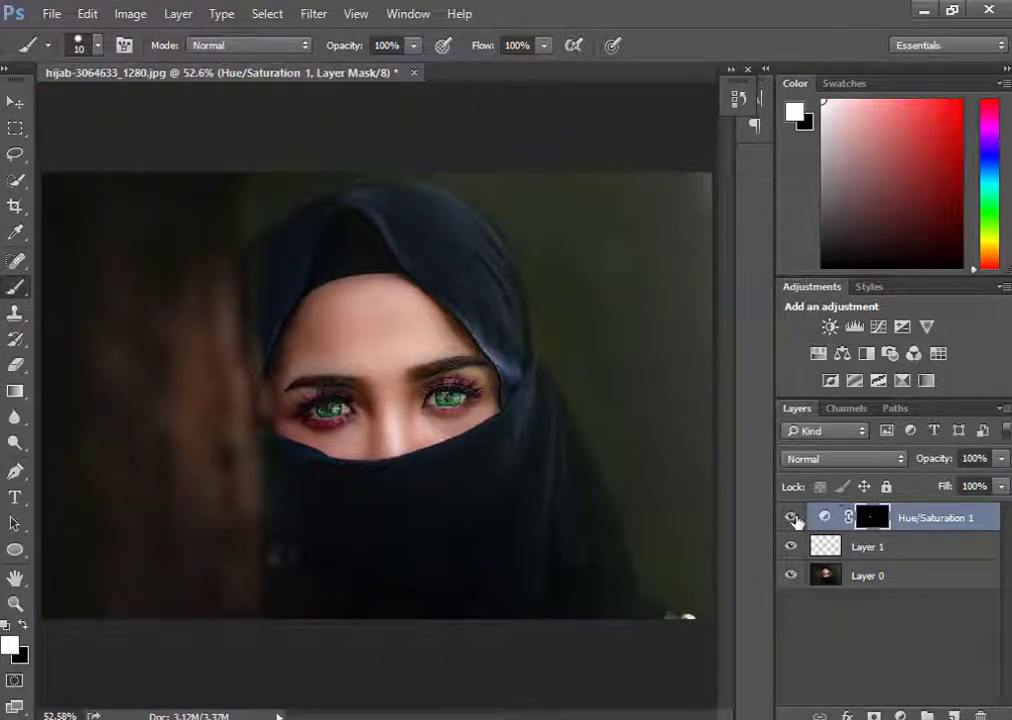
{"action": "left_click", "coordinate": [789, 517]}
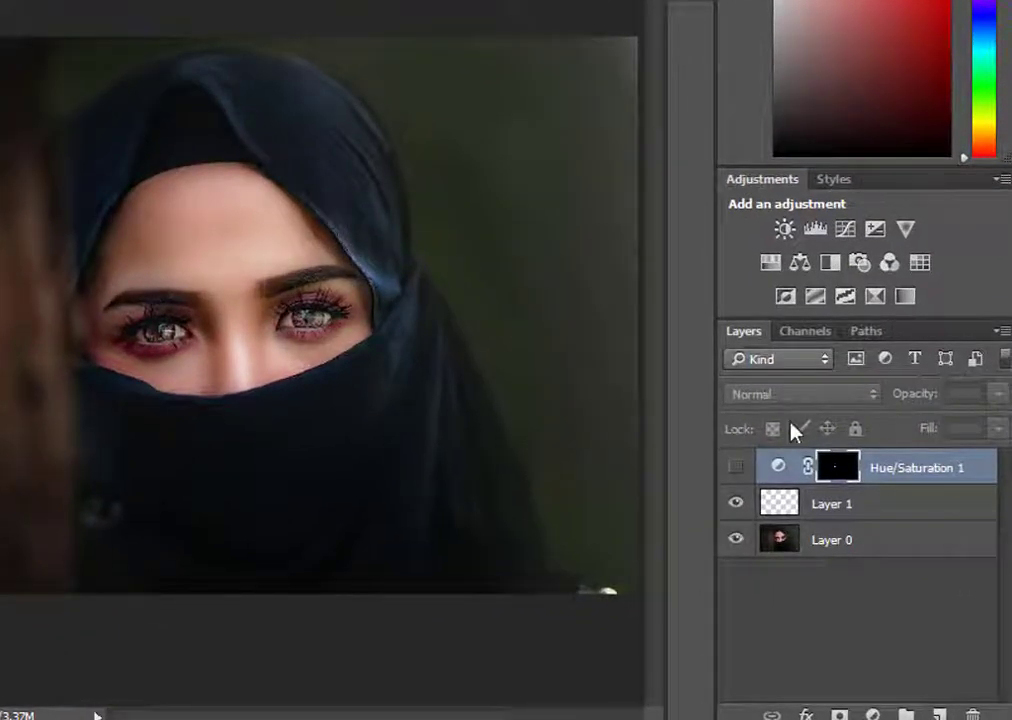
{"action": "left_click", "coordinate": [736, 467]}
{"action": "left_click", "coordinate": [736, 467]}
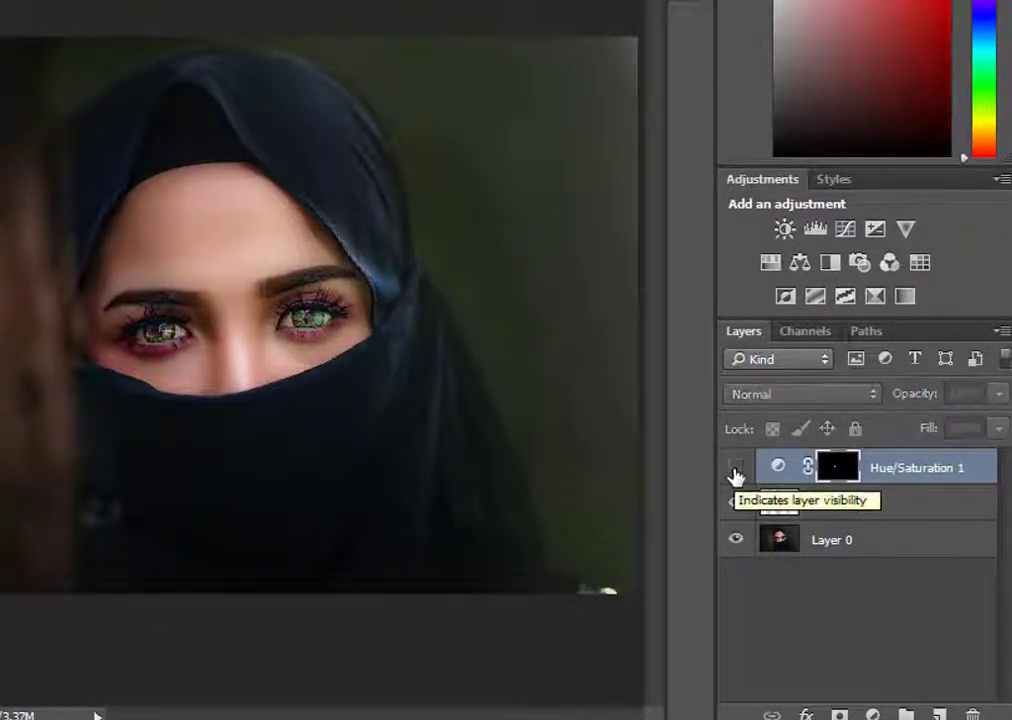
{"action": "left_click", "coordinate": [736, 467]}
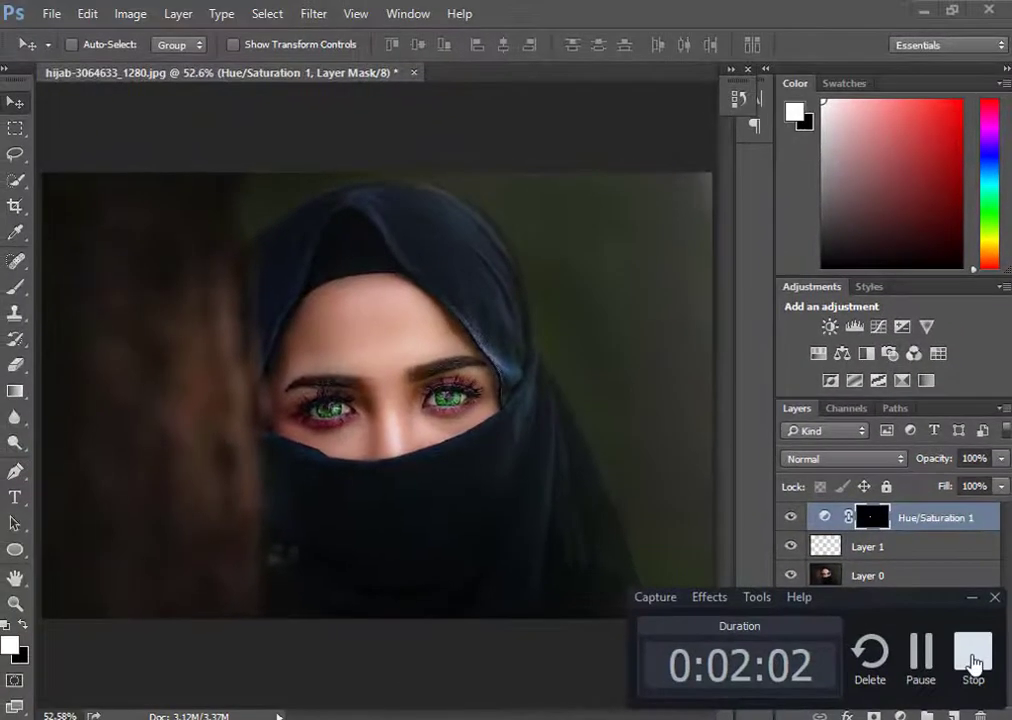
{"action": "left_click", "coordinate": [822, 513]}
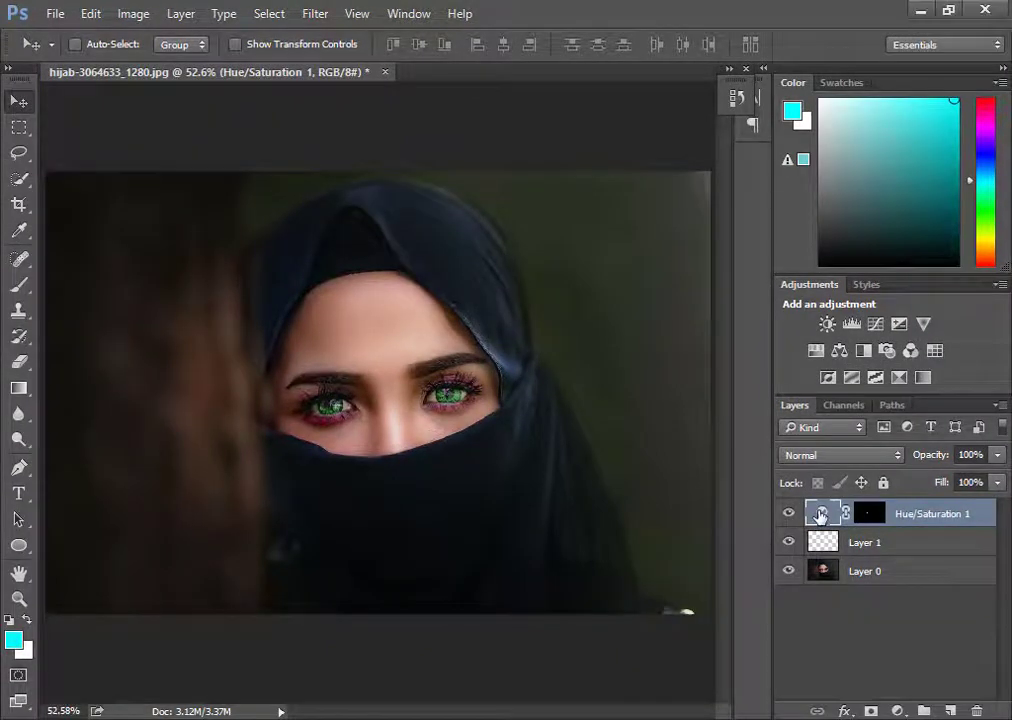
- Bring up the eye adjustment's Hue/Saturation settings beside the portrait and try other hue and saturation values
{"action": "double_click", "coordinate": [820, 513]}
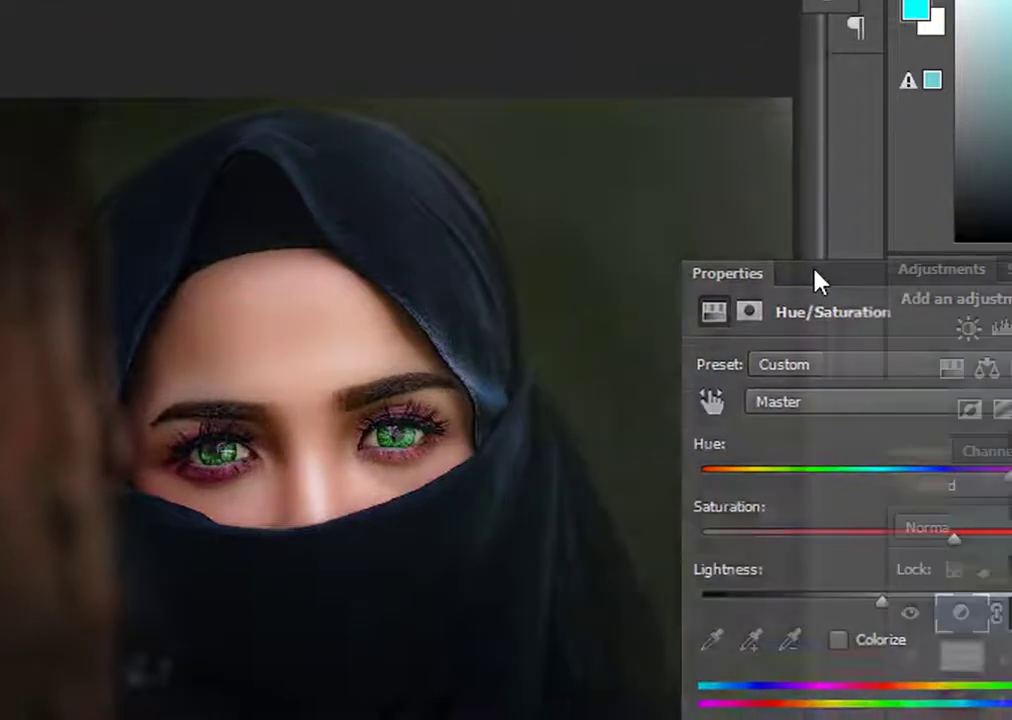
{"action": "left_click_drag", "start_coordinate": [343, 362], "coordinate": [735, 291]}
{"action": "left_click_drag", "start_coordinate": [594, 5], "coordinate": [700, 335]}
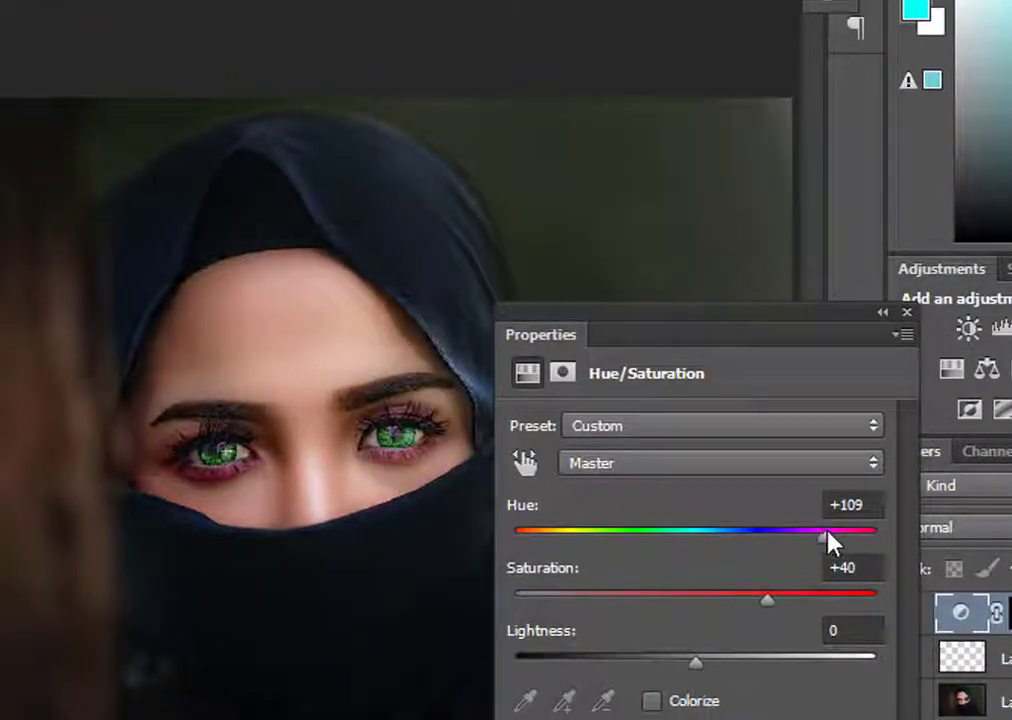
{"action": "left_click_drag", "start_coordinate": [824, 538], "coordinate": [644, 534]}
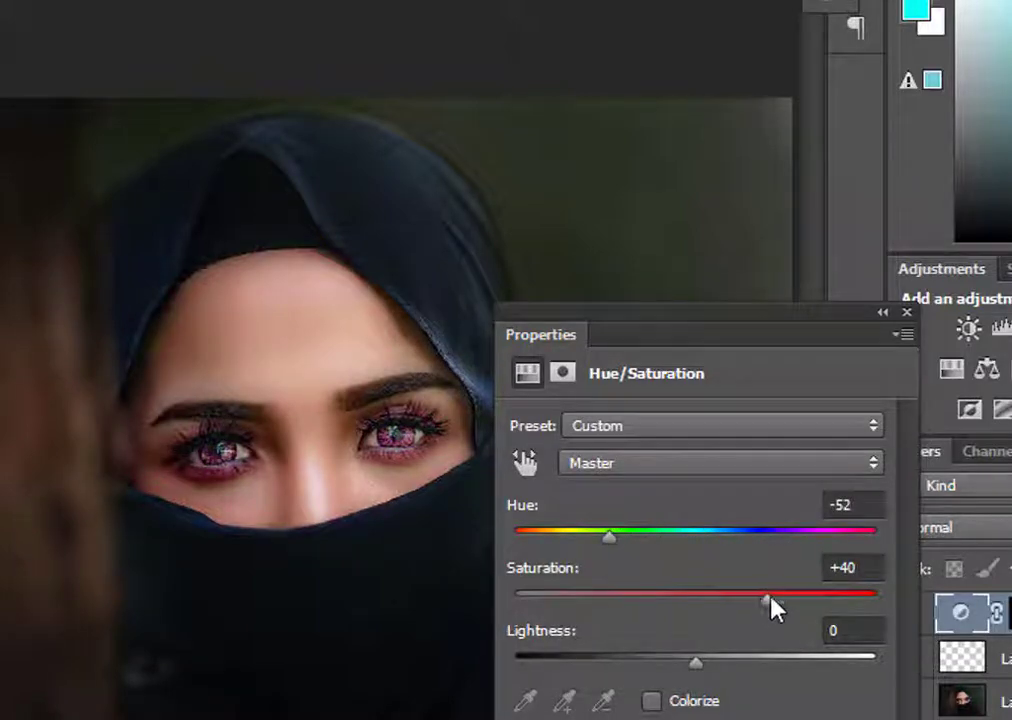
{"action": "left_click_drag", "start_coordinate": [762, 603], "coordinate": [722, 606]}
{"action": "left_click_drag", "start_coordinate": [549, 601], "coordinate": [632, 594]}
{"action": "left_click_drag", "start_coordinate": [693, 608], "coordinate": [687, 605]}
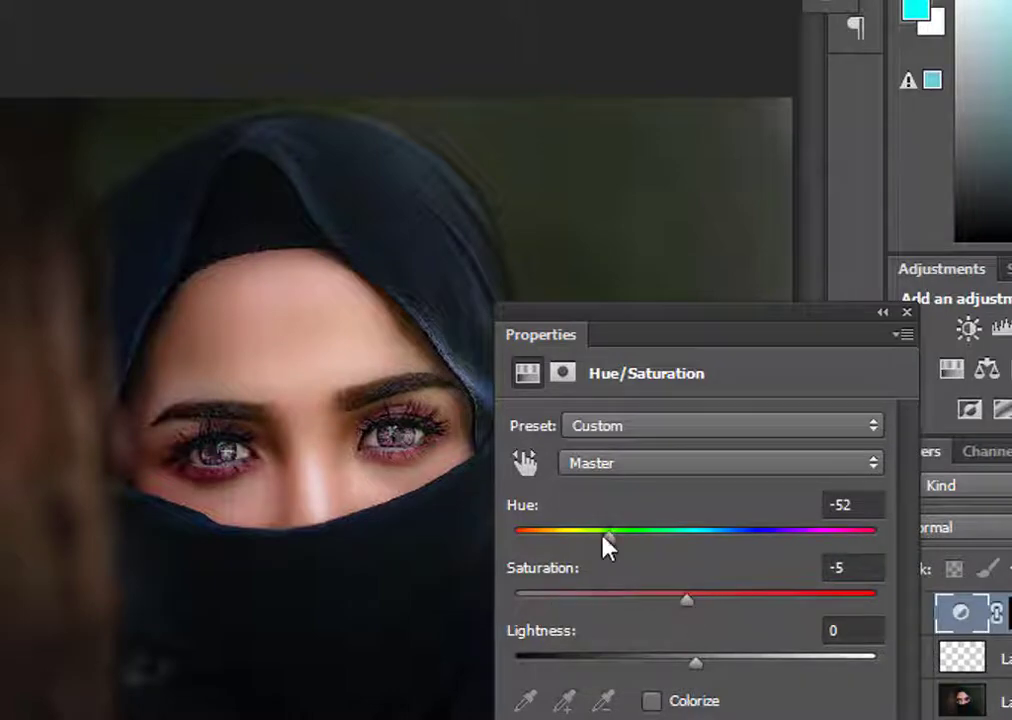
- Settle the eye adjustment at Hue +115 and Saturation +9 for a subtler green
{"action": "left_click_drag", "start_coordinate": [752, 545], "coordinate": [759, 542]}
{"action": "mouse_move", "coordinate": [689, 599]}
{"action": "left_mouse_down"}
{"action": "mouse_move", "coordinate": [803, 610]}
{"action": "mouse_move", "coordinate": [757, 607]}
{"action": "left_mouse_up"}
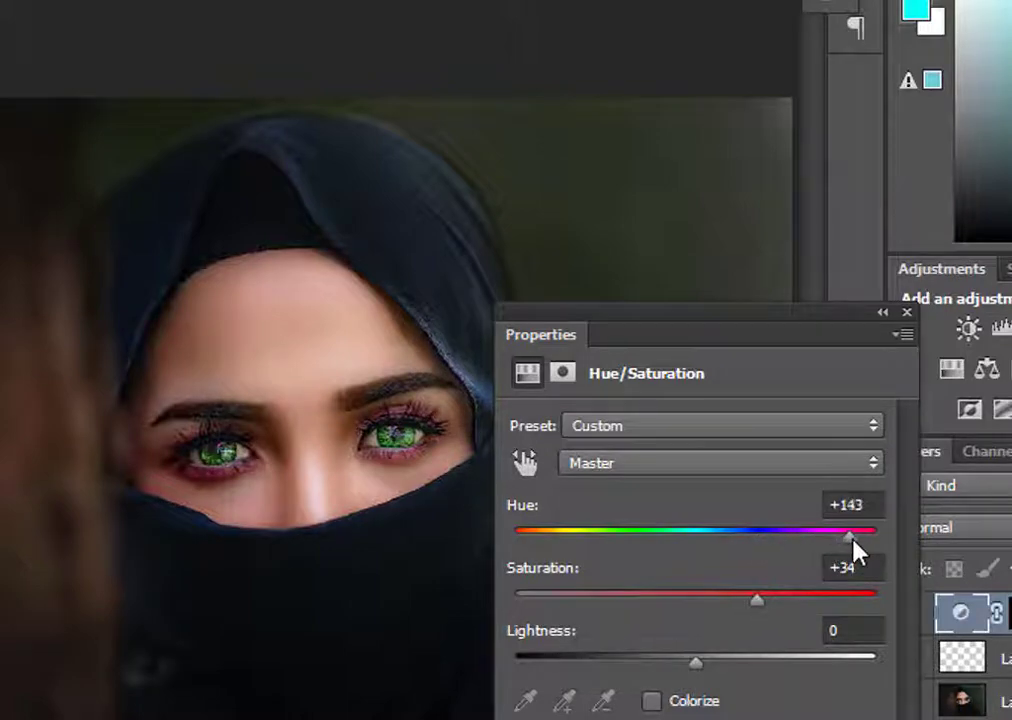
{"action": "left_click_drag", "start_coordinate": [857, 538], "coordinate": [825, 548]}
{"action": "left_click_drag", "start_coordinate": [723, 600], "coordinate": [712, 600]}
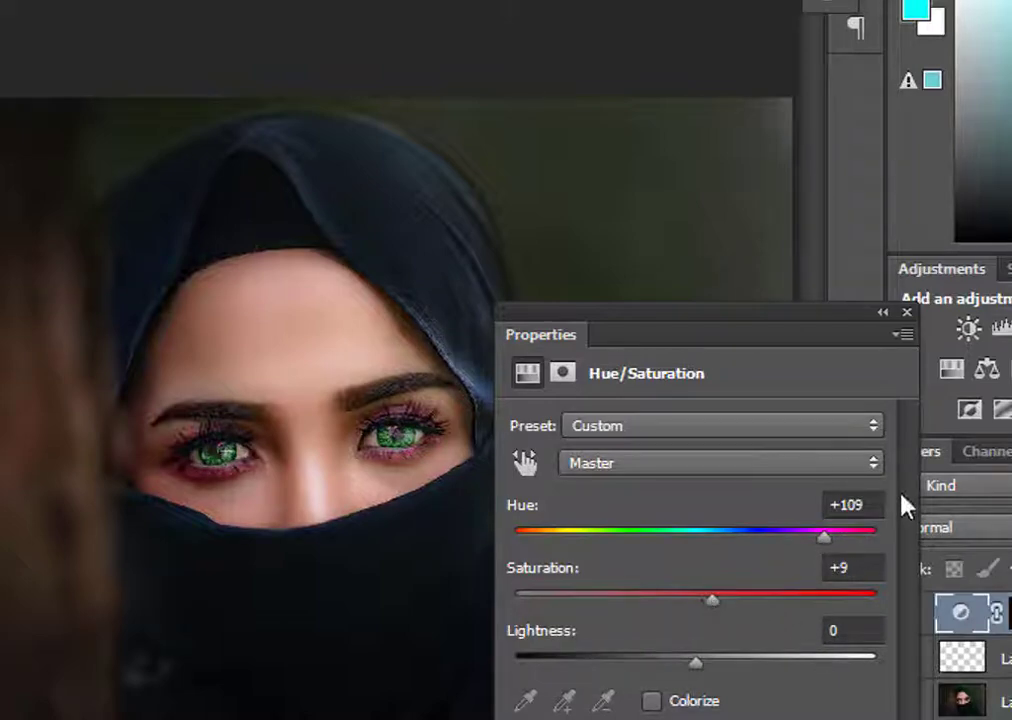
{"action": "left_click_drag", "start_coordinate": [824, 540], "coordinate": [856, 533]}
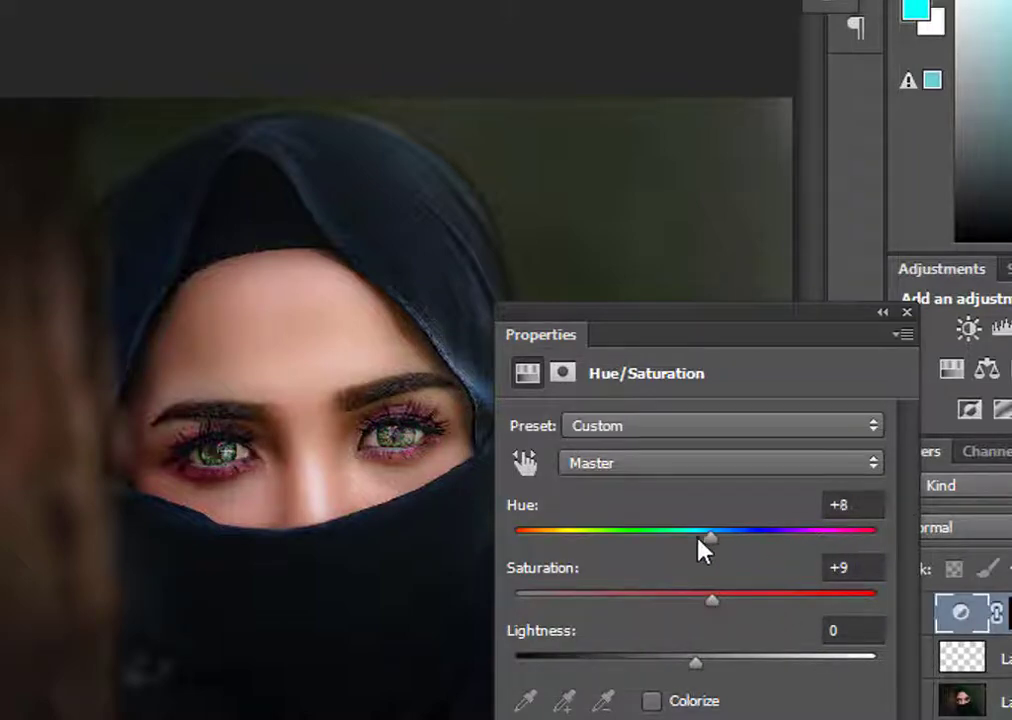
{"action": "left_click_drag", "start_coordinate": [704, 548], "coordinate": [634, 562]}
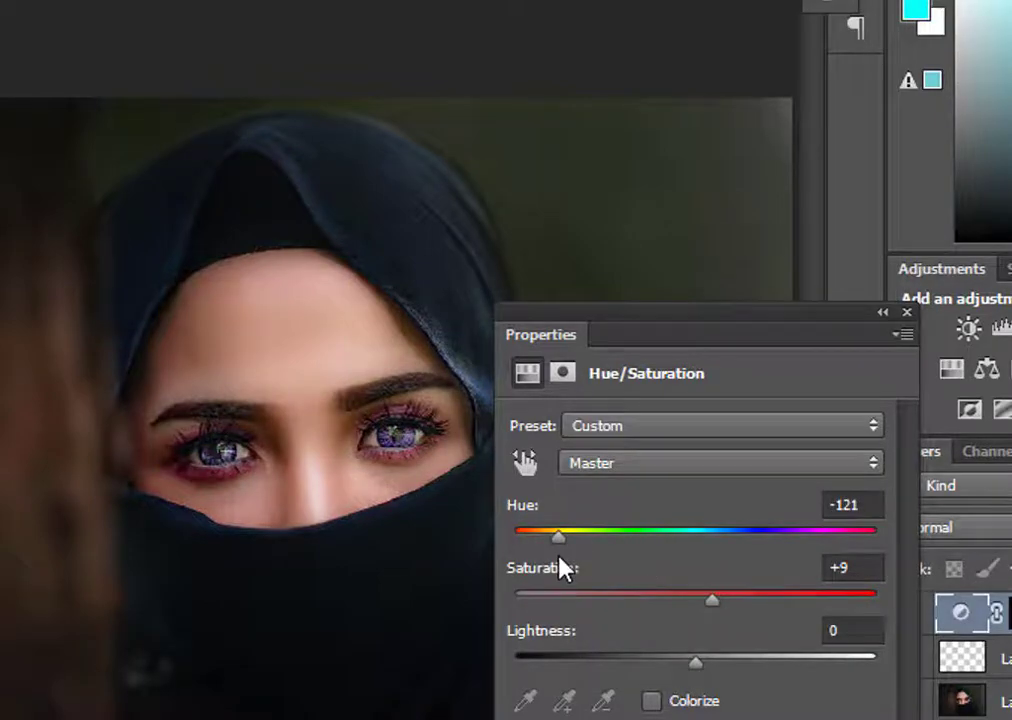
{"action": "mouse_move", "coordinate": [560, 558]}
{"action": "left_mouse_down"}
{"action": "mouse_move", "coordinate": [677, 462]}
{"action": "mouse_move", "coordinate": [736, 447]}
{"action": "left_mouse_up"}
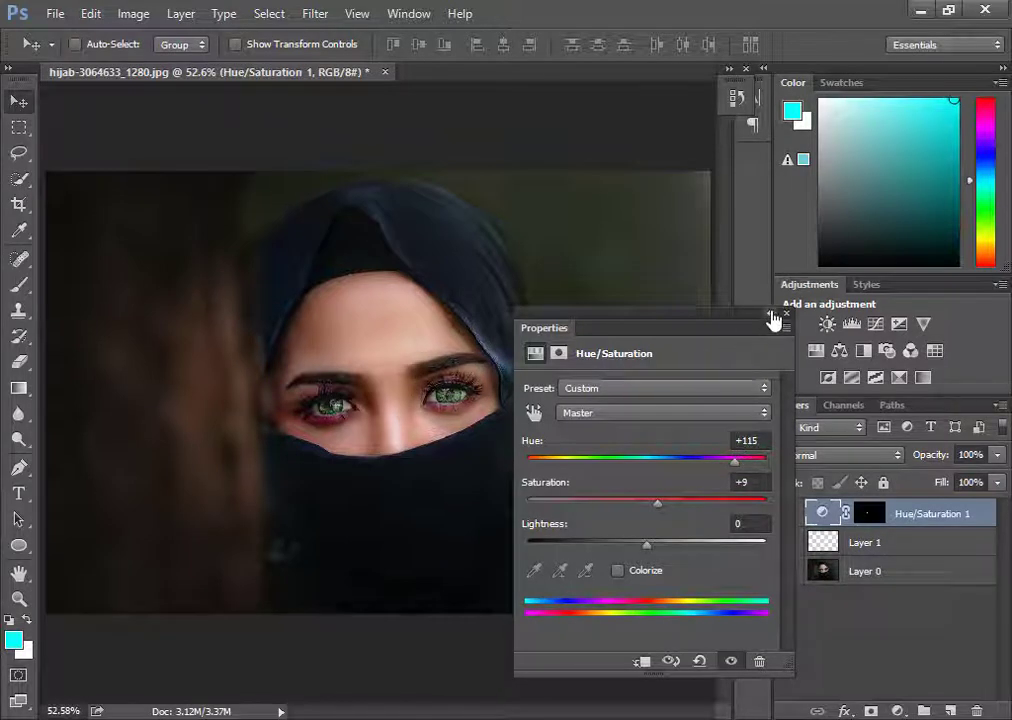
{"action": "left_click", "coordinate": [774, 317]}
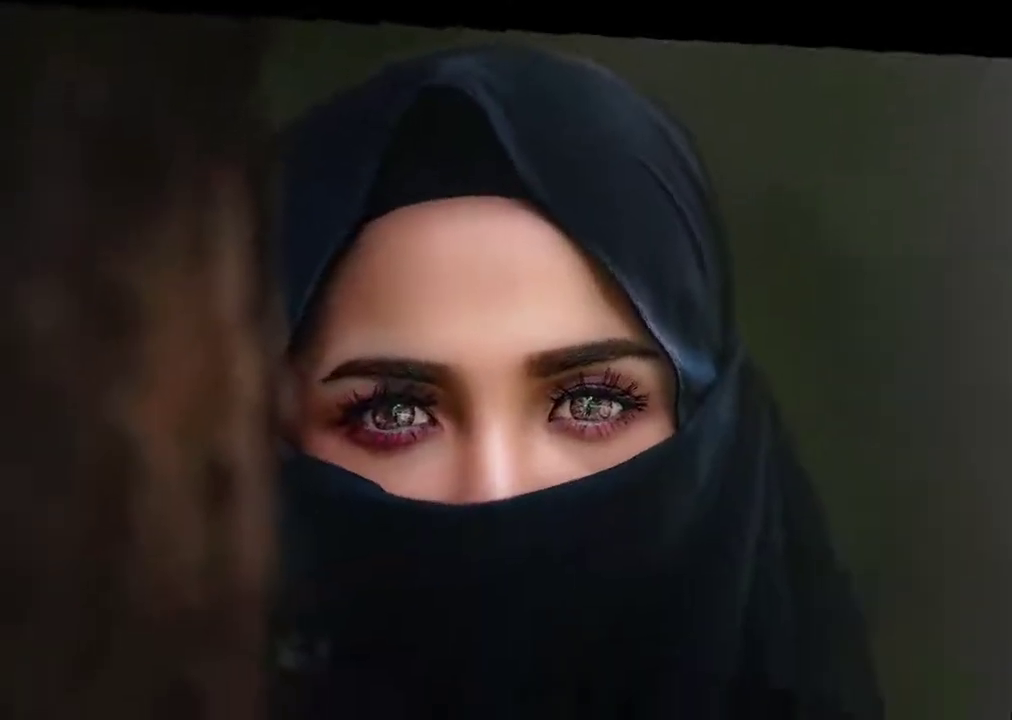